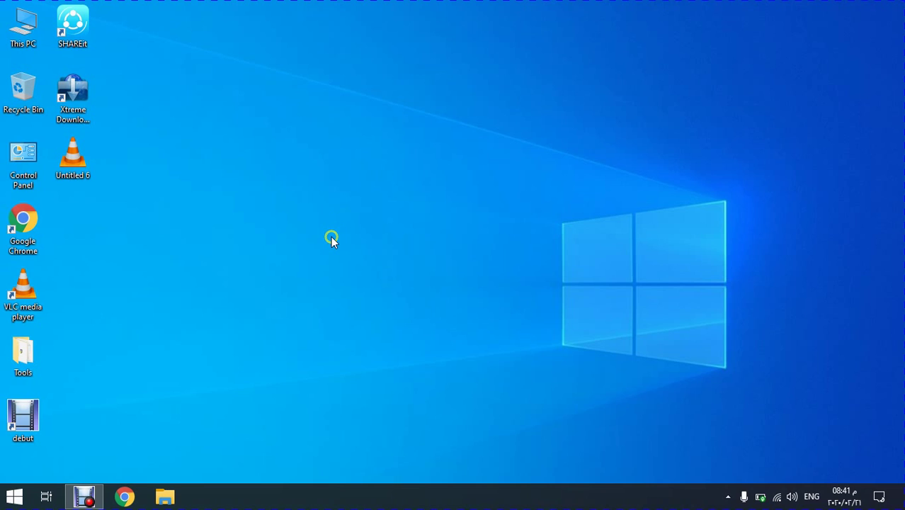
View the basic system properties of This PC, then close the System window.
left_click(315, 278)
left_click(333, 166)
right_click(25, 27)
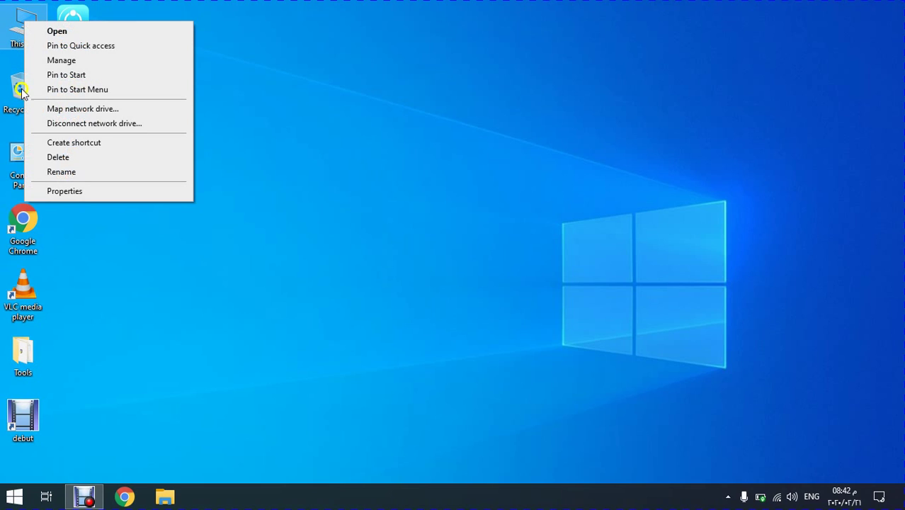
left_click(65, 191)
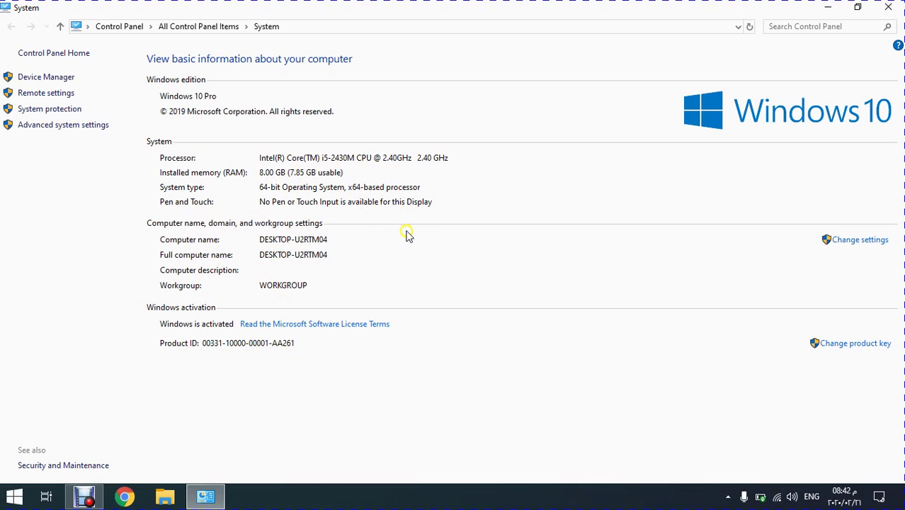
left_click(890, 9)
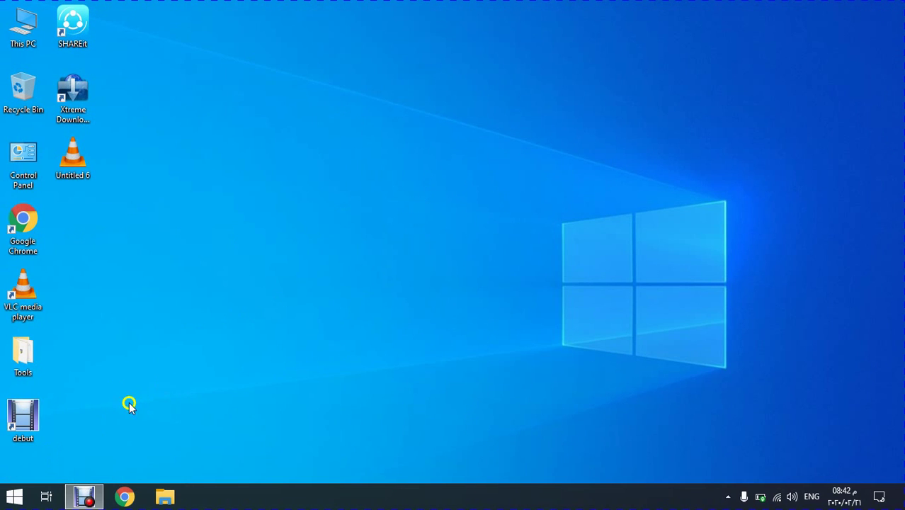
Launch the DirectX Diagnostic Tool by running the command dxdiag.
left_click(13, 499)
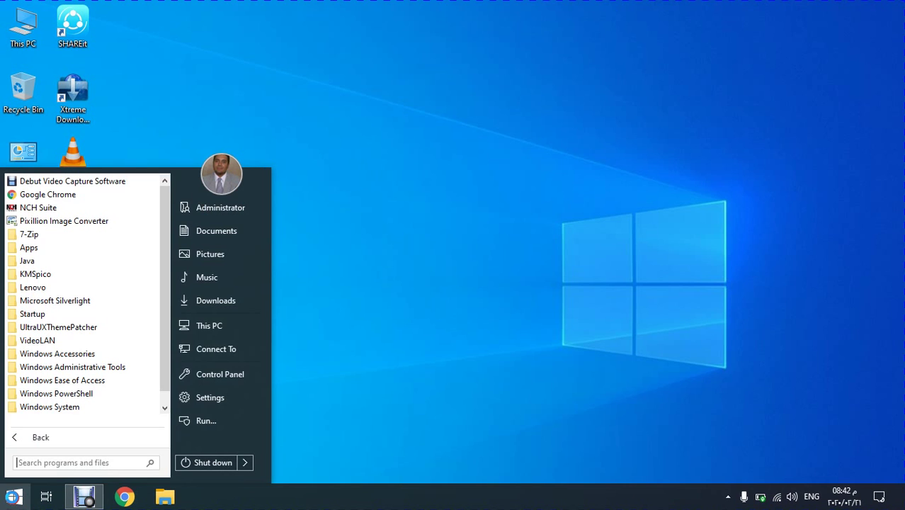
left_click(13, 499)
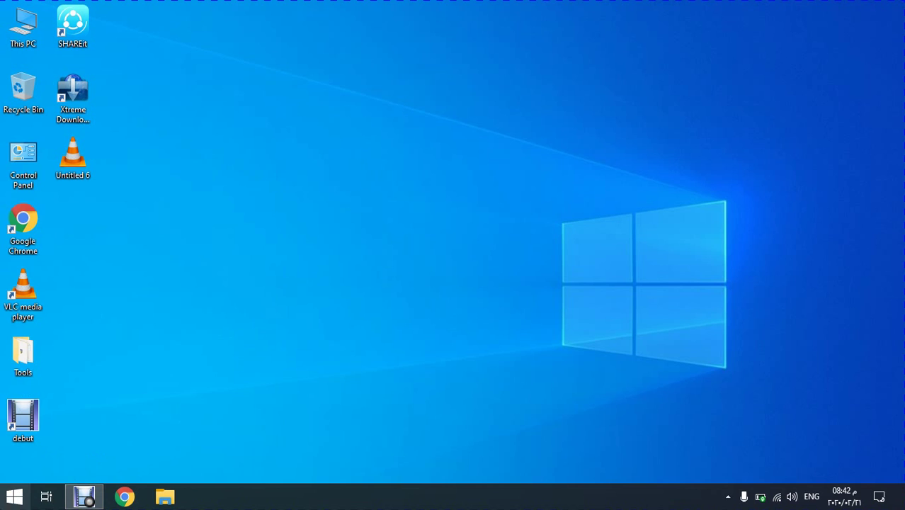
left_click(13, 499)
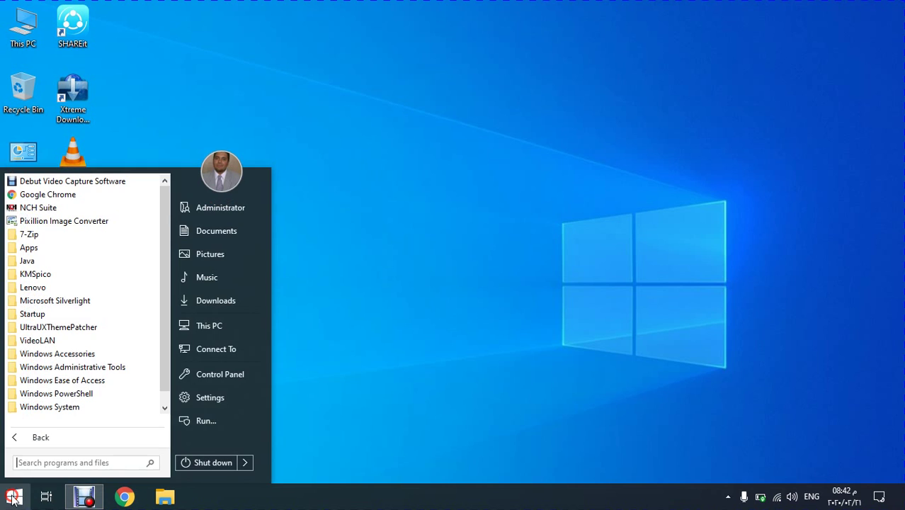
left_click(205, 423)
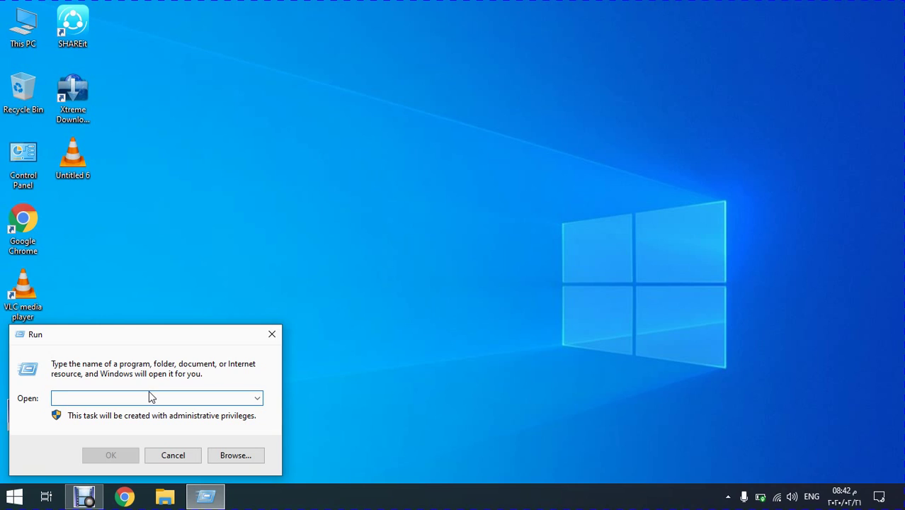
type("dxdiag")
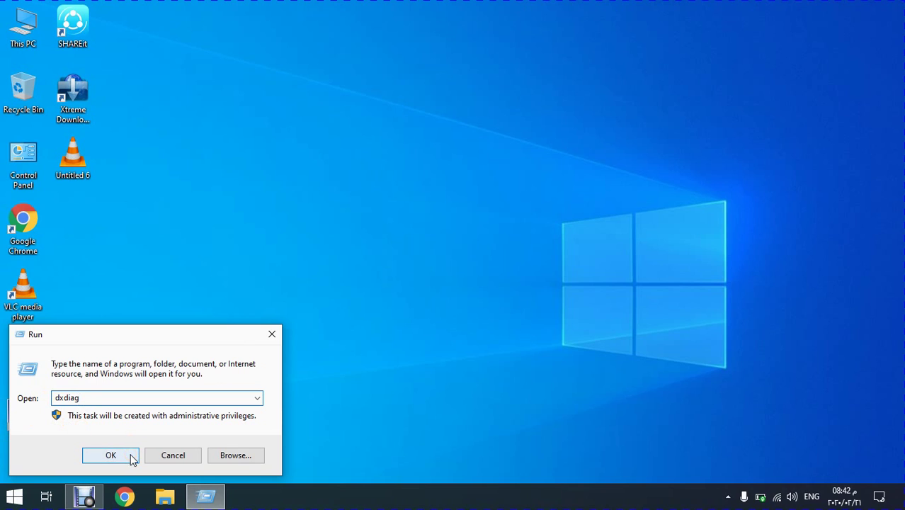
double_click(93, 399)
left_click(97, 398)
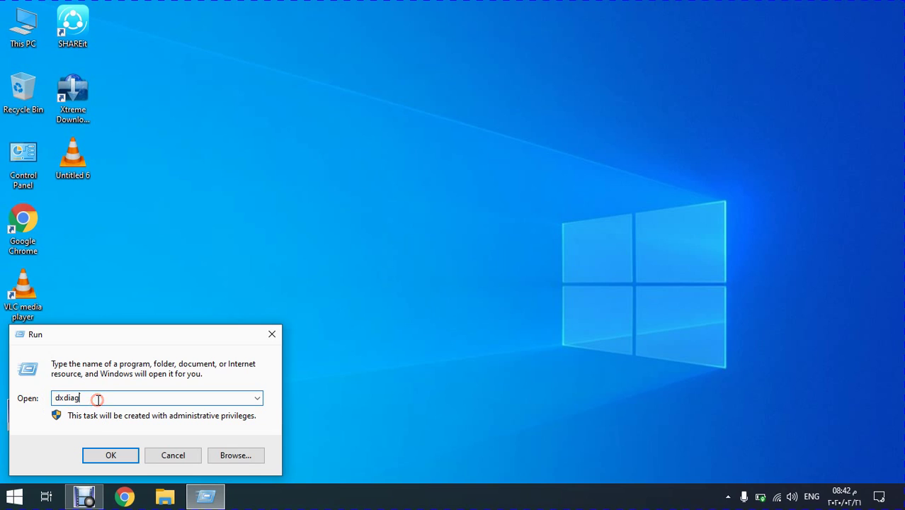
left_click(112, 457)
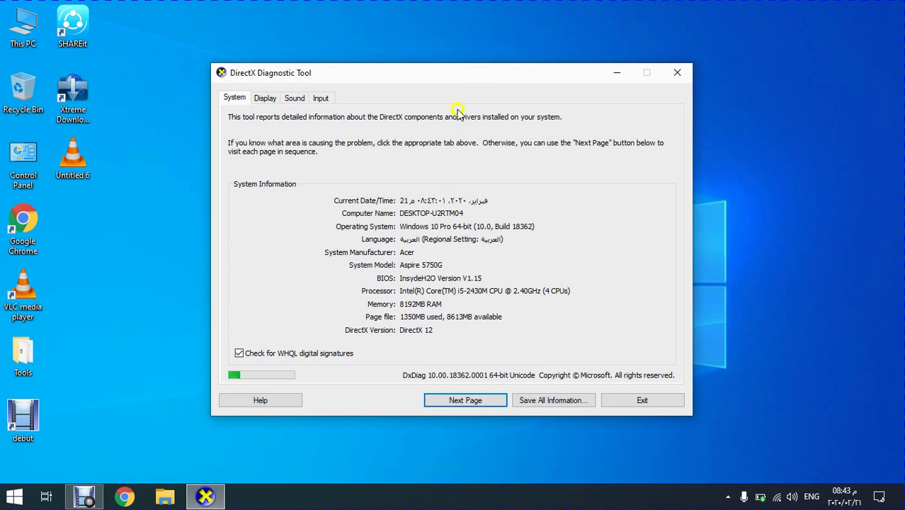
Examine the System Information section of the DirectX Diagnostic Tool, including the system model, and exit the tool.
left_click_drag(471, 76, 384, 45)
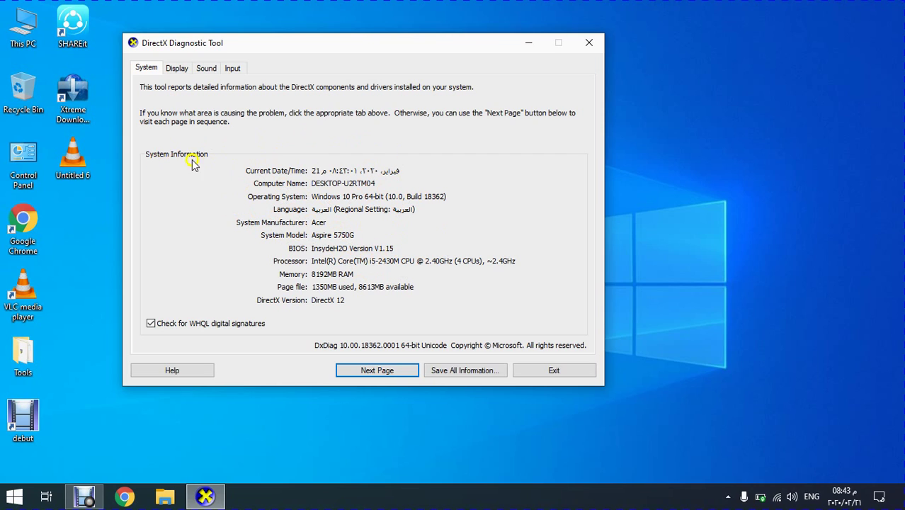
left_click(148, 163)
left_click(250, 163)
left_click(170, 166)
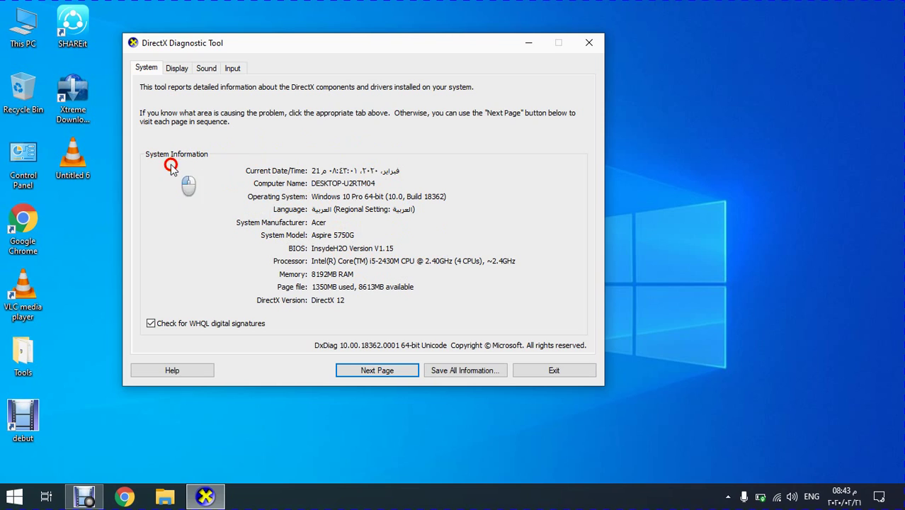
left_click(152, 166)
left_click(202, 164)
left_click(182, 162)
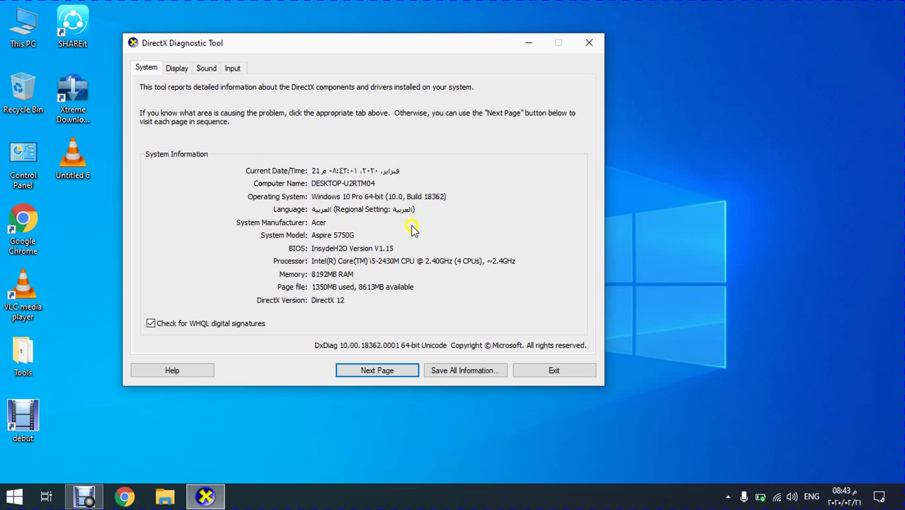
left_click(359, 235)
left_click(552, 371)
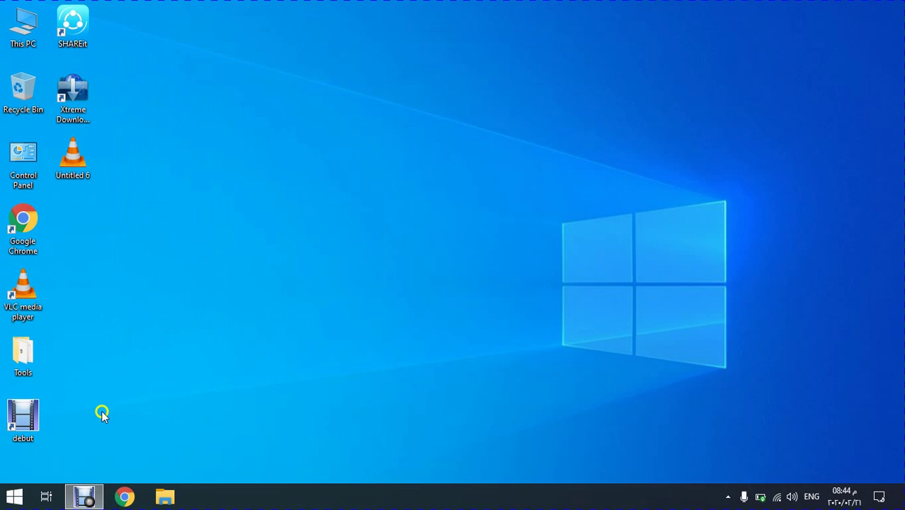
Search for "system info", open the System Information program and maximize its window.
left_click(15, 494)
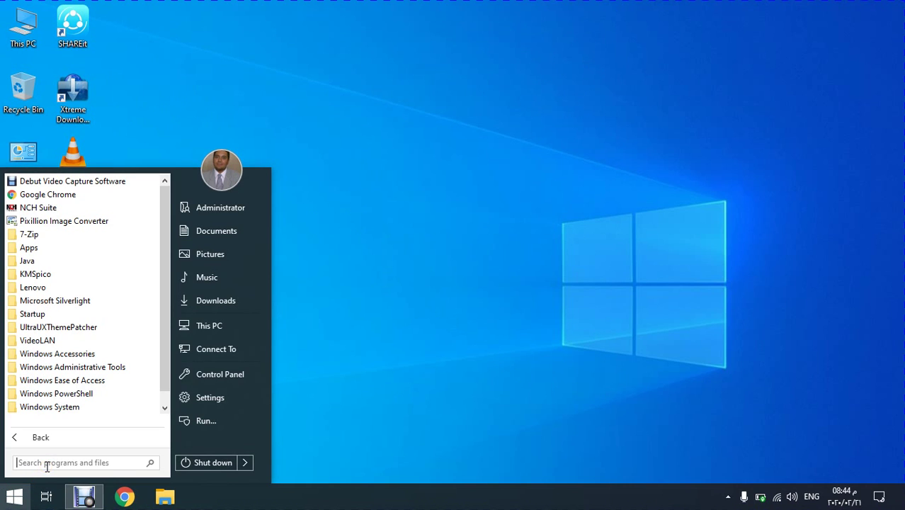
type("s")
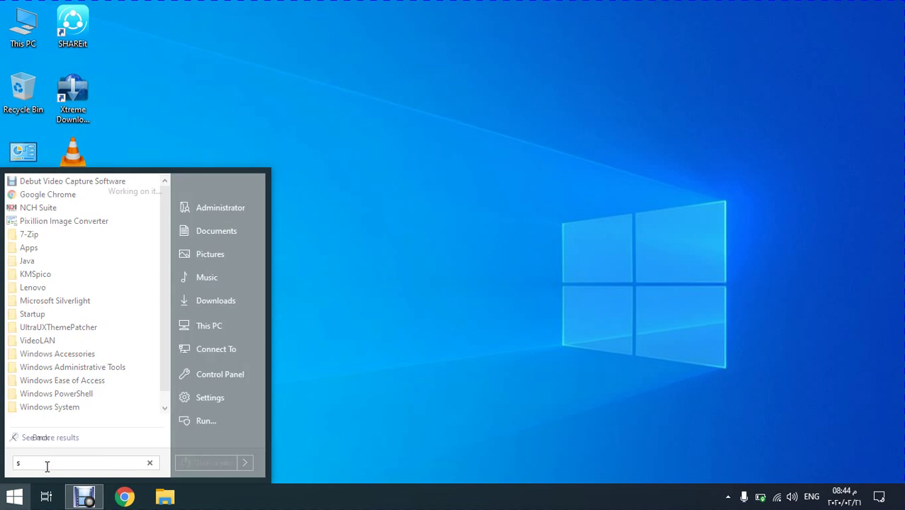
type("ystem ")
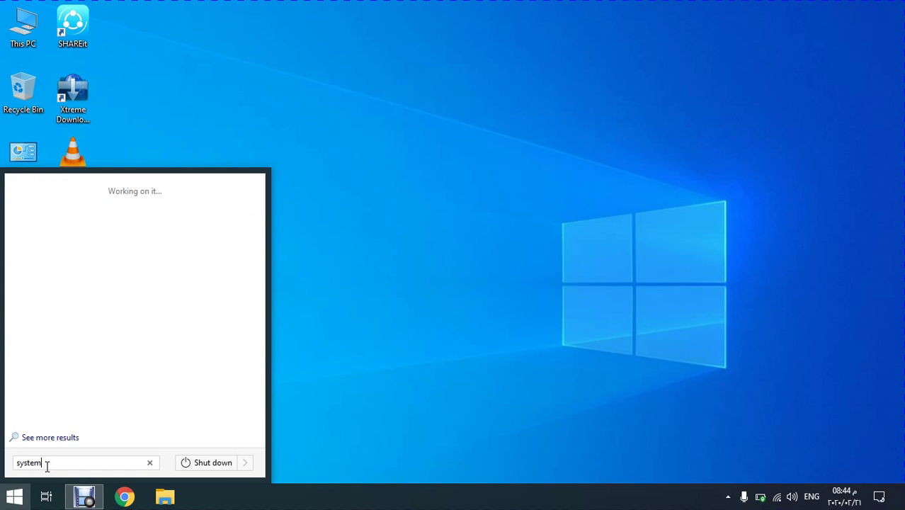
type("info")
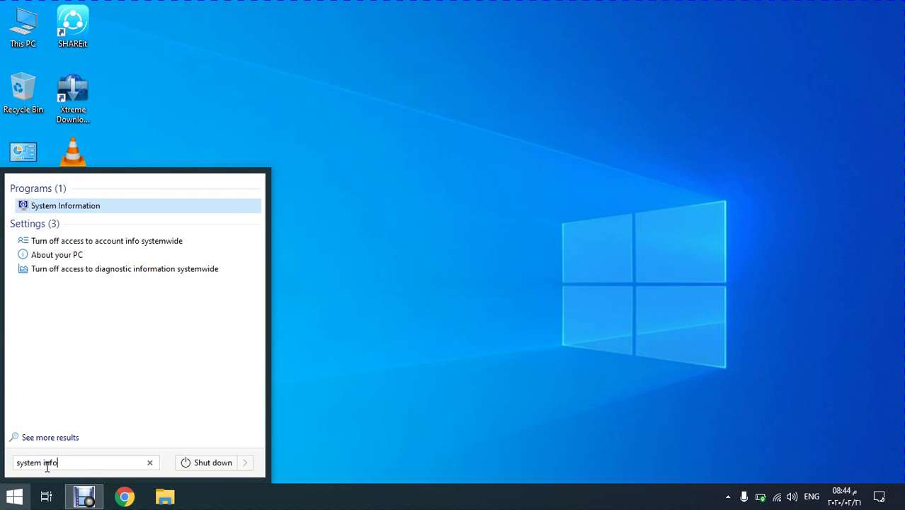
left_click(95, 207)
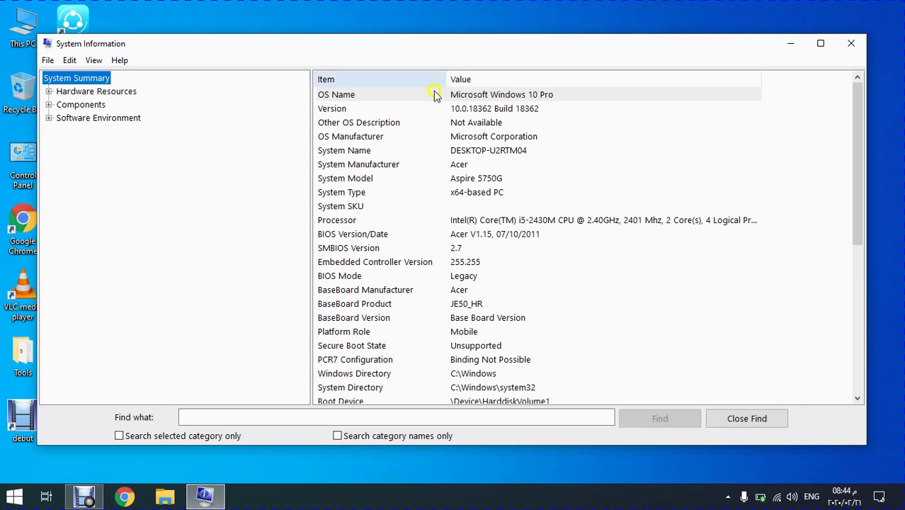
left_click_drag(527, 49, 529, 2)
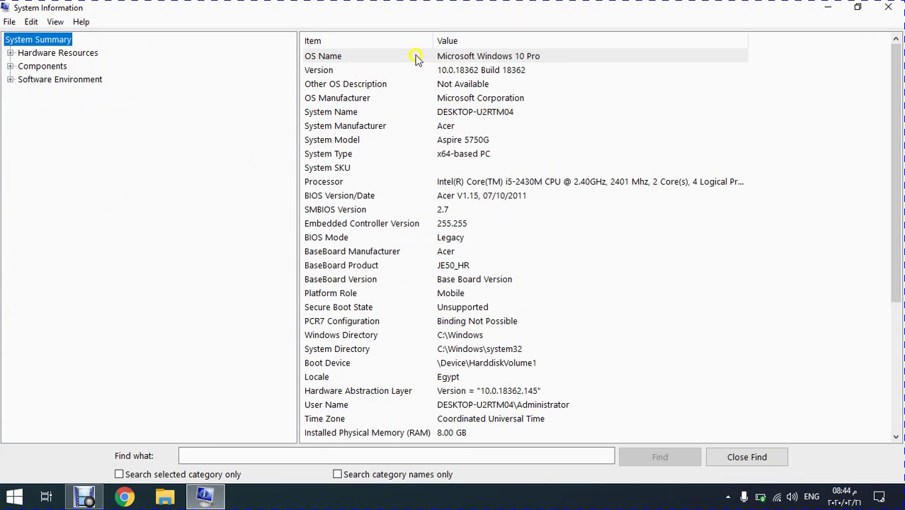
Examine the OS name, version, system model, manufacturer, system type and processor entries in the System Summary.
left_click(465, 59)
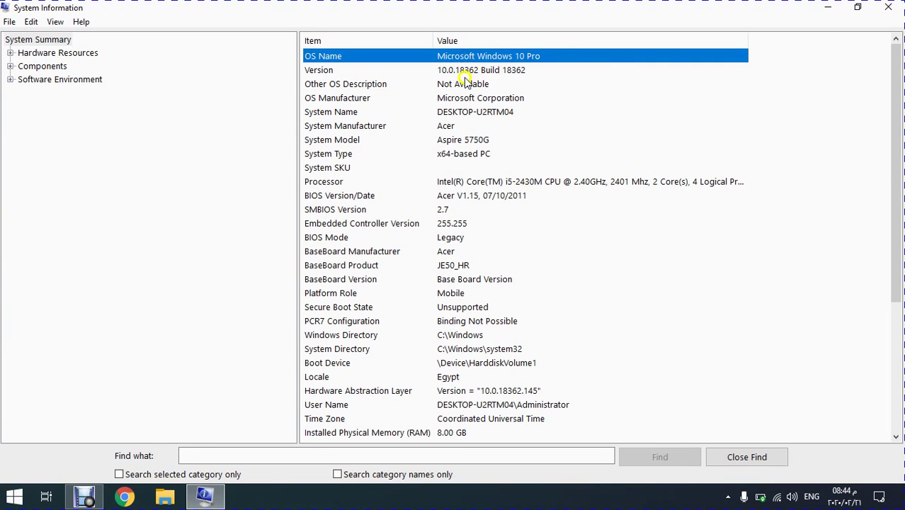
left_click(465, 72)
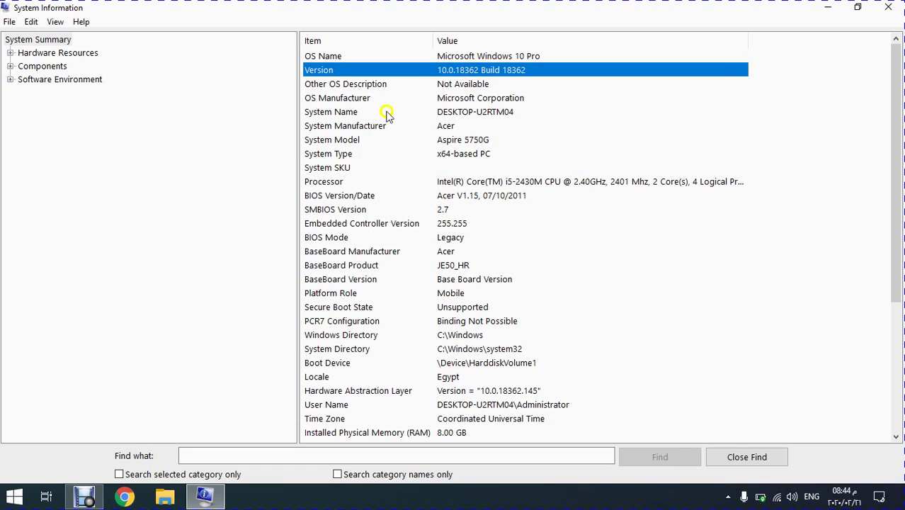
left_click(444, 141)
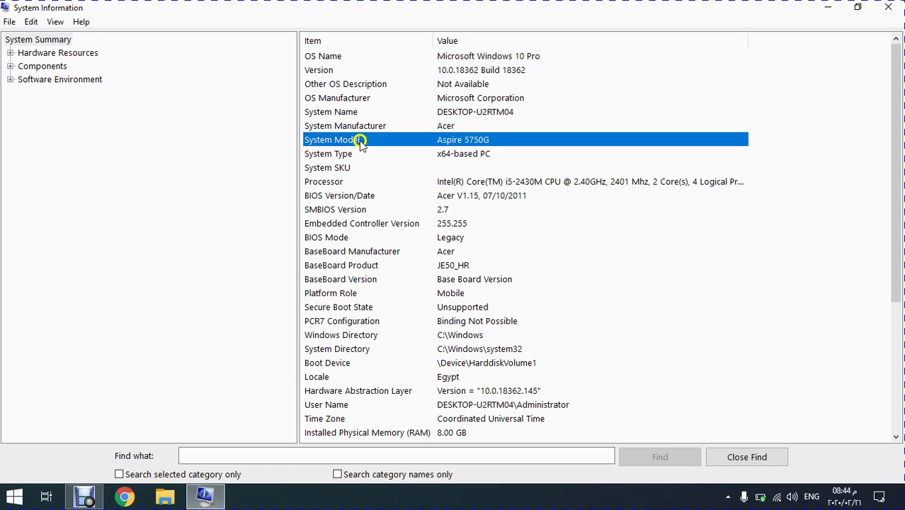
left_click(437, 126)
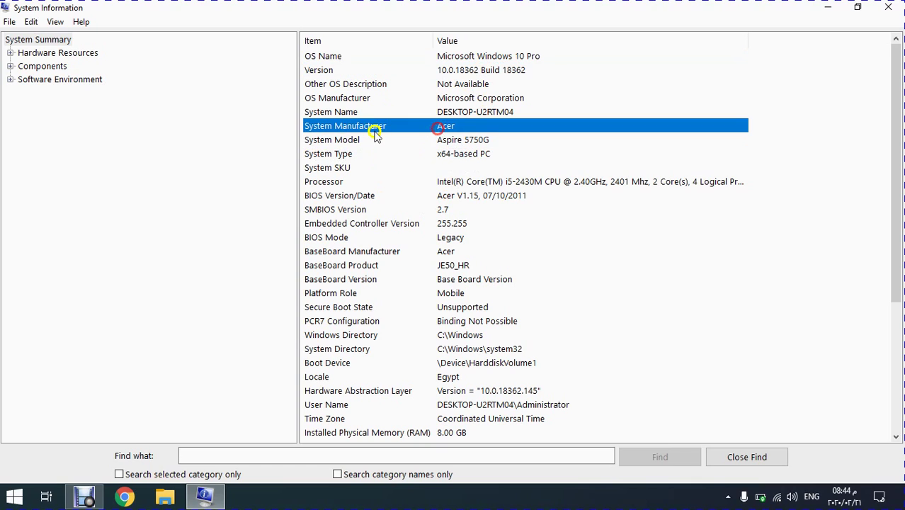
left_click(456, 156)
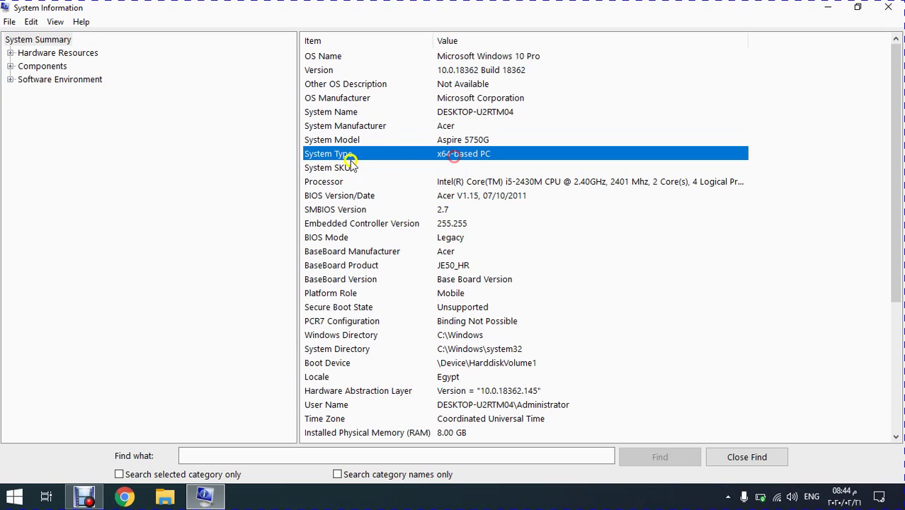
left_click(479, 183)
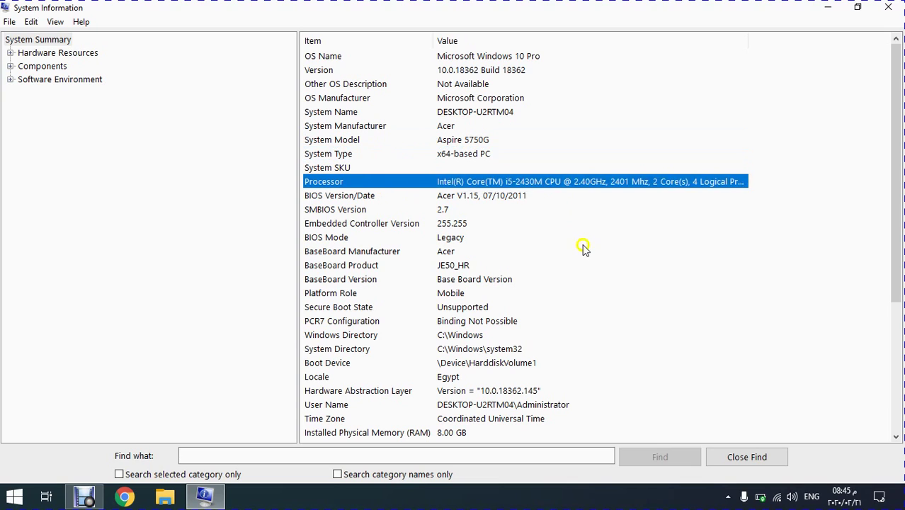
Examine the SMBIOS version, embedded controller version, BIOS mode and installed physical memory entries in the System Summary.
left_click(400, 213)
left_click(448, 225)
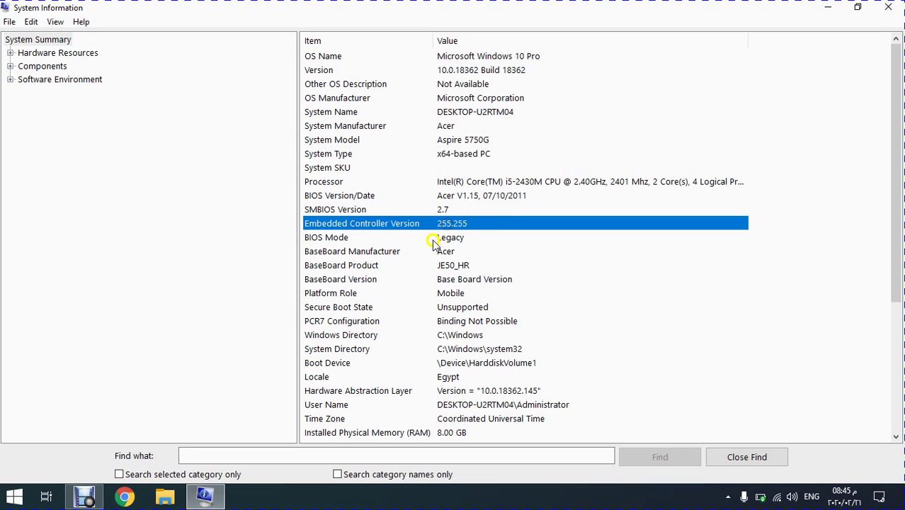
left_click(434, 240)
scroll(499, 301, "down", 3)
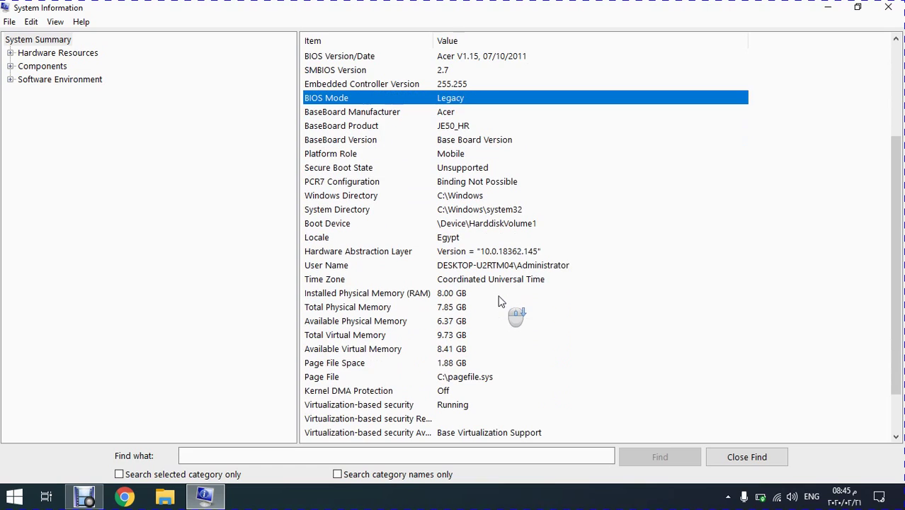
left_click(457, 293)
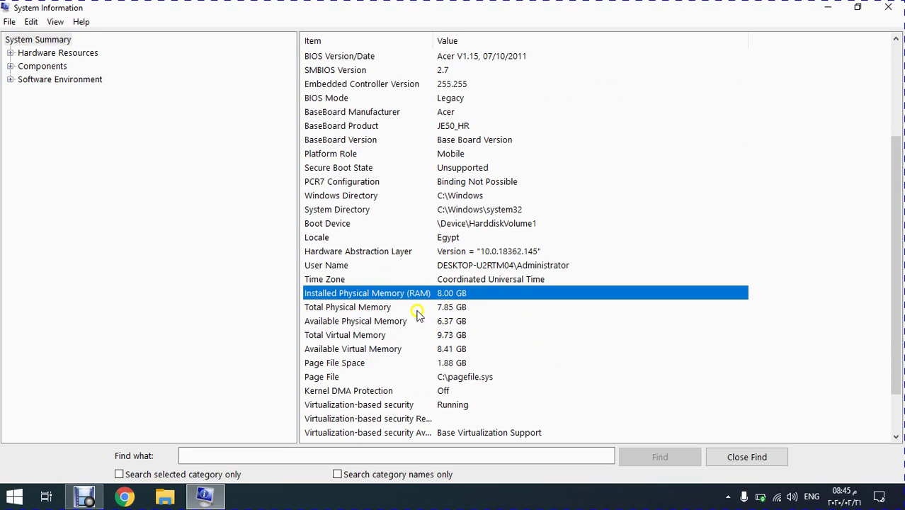
scroll(467, 312, "down", 2)
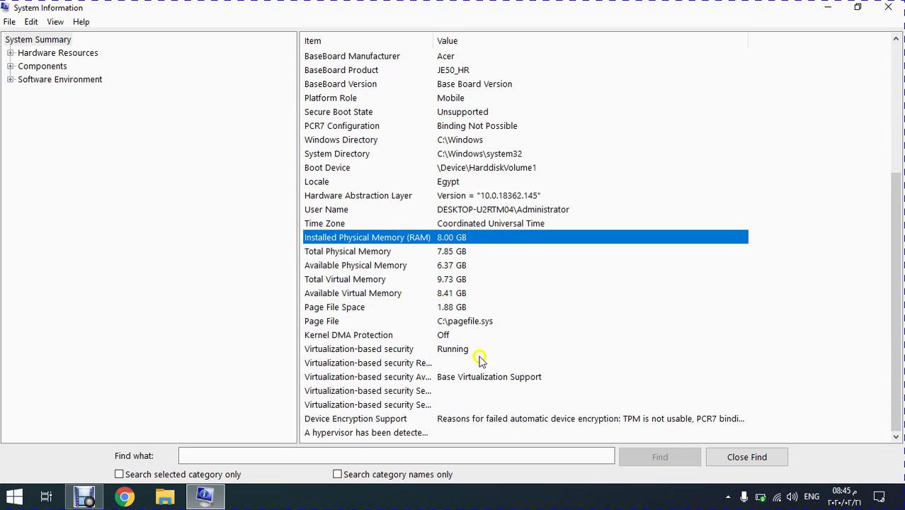
scroll(464, 379, "up", 4)
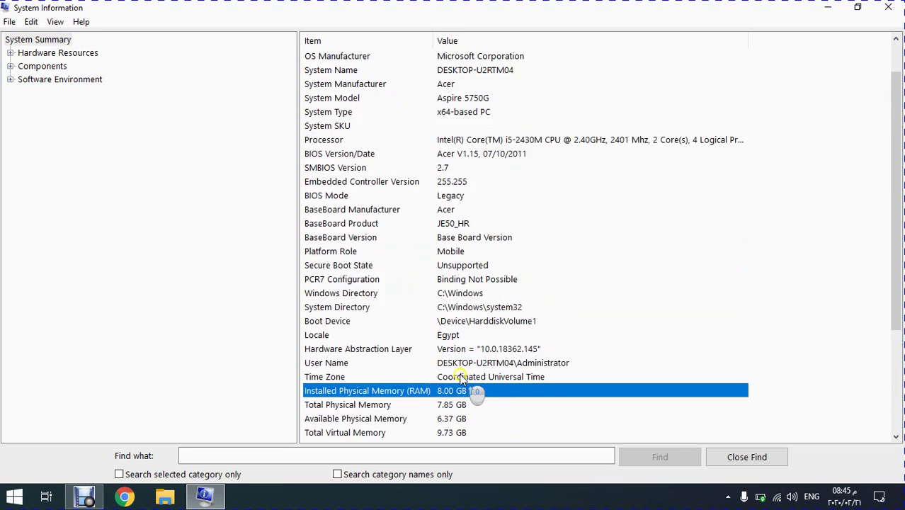
scroll(425, 259, "up", 1)
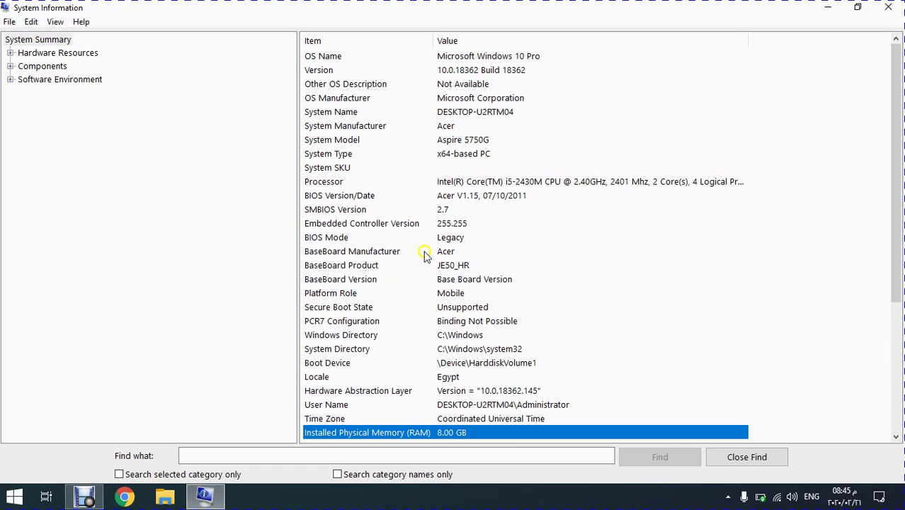
Expand Hardware Resources, view its Memory subcategory, and collapse the category again.
left_click(61, 54)
double_click(60, 55)
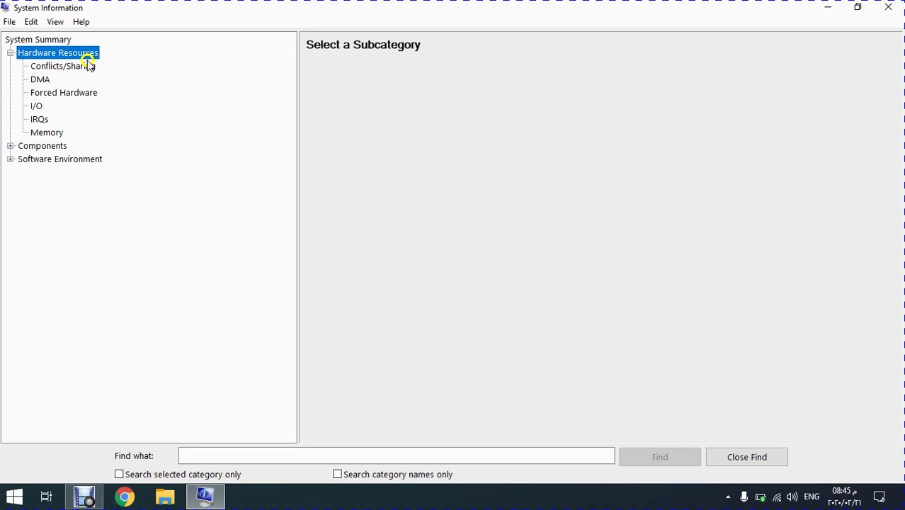
left_click(44, 133)
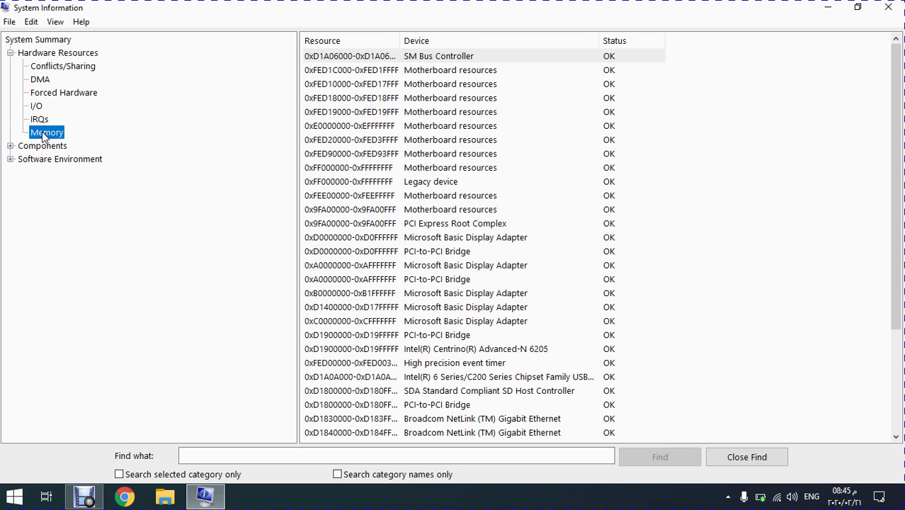
double_click(32, 54)
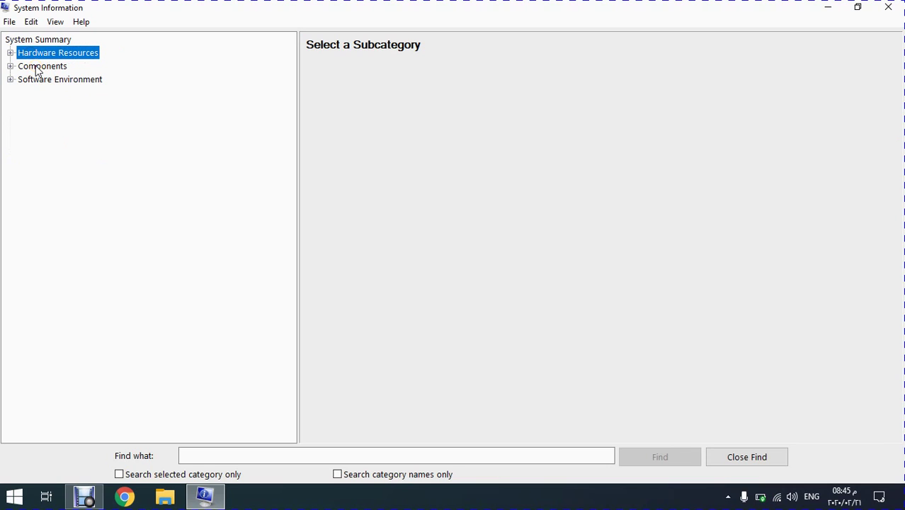
Expand Components and examine the first display adapter's description, adapter RAM and IRQ channel entries under Display.
double_click(37, 68)
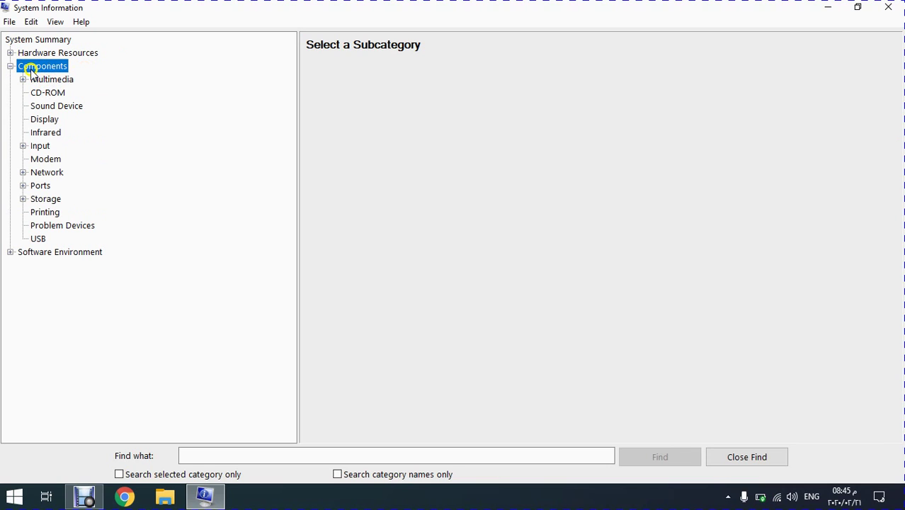
left_click(44, 120)
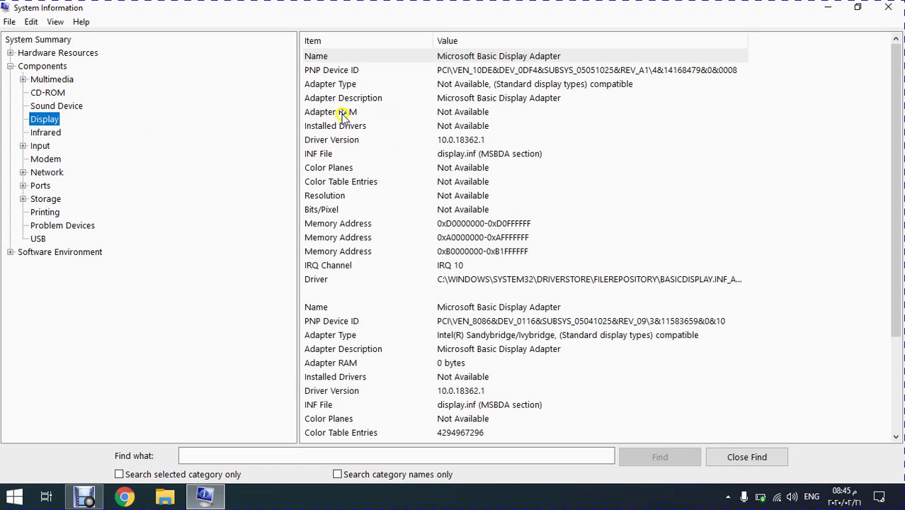
left_click(344, 113)
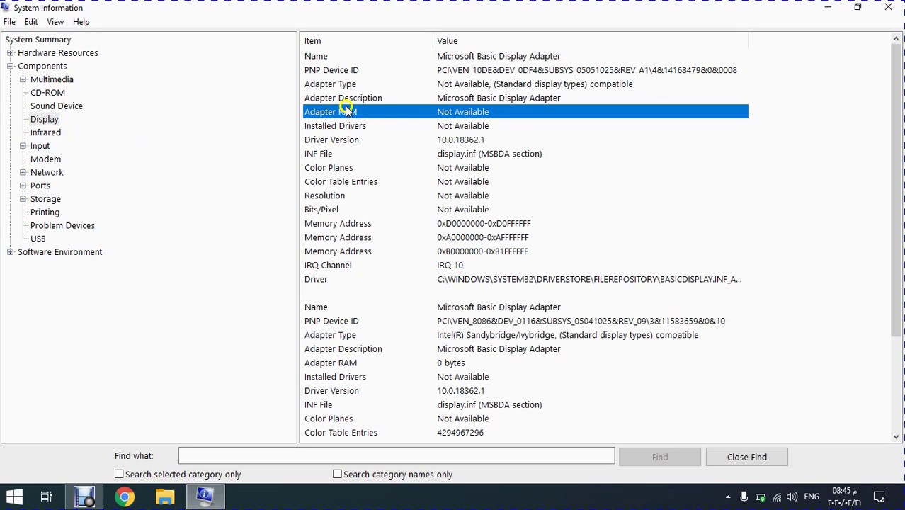
left_click(370, 99)
left_click(388, 112)
left_click(392, 267)
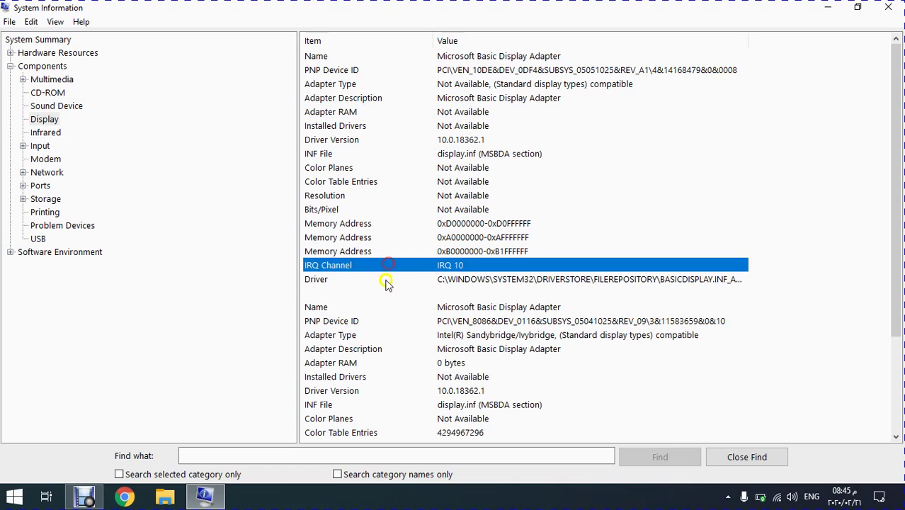
Examine the resolution and bits/pixel entries of the second display adapter.
scroll(404, 299, "down", 3)
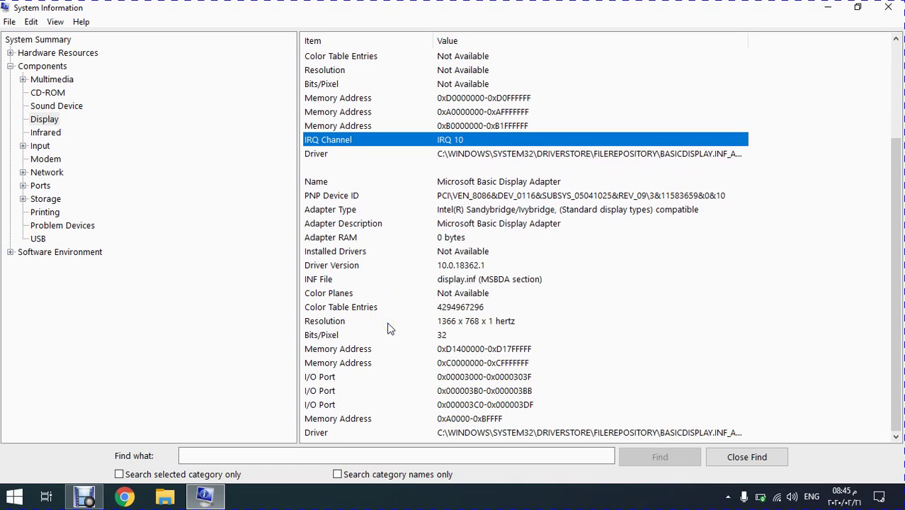
scroll(388, 328, "down", 2)
left_click(383, 335)
left_click(383, 322)
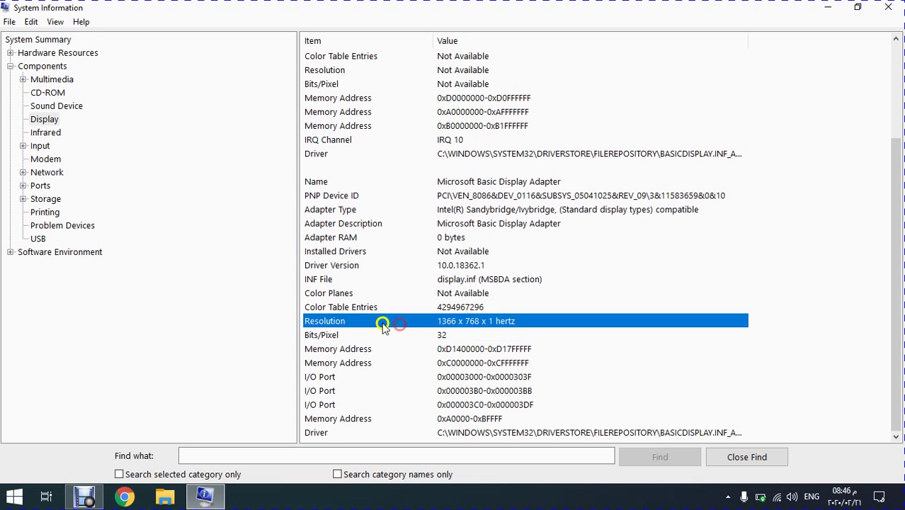
left_click(423, 333)
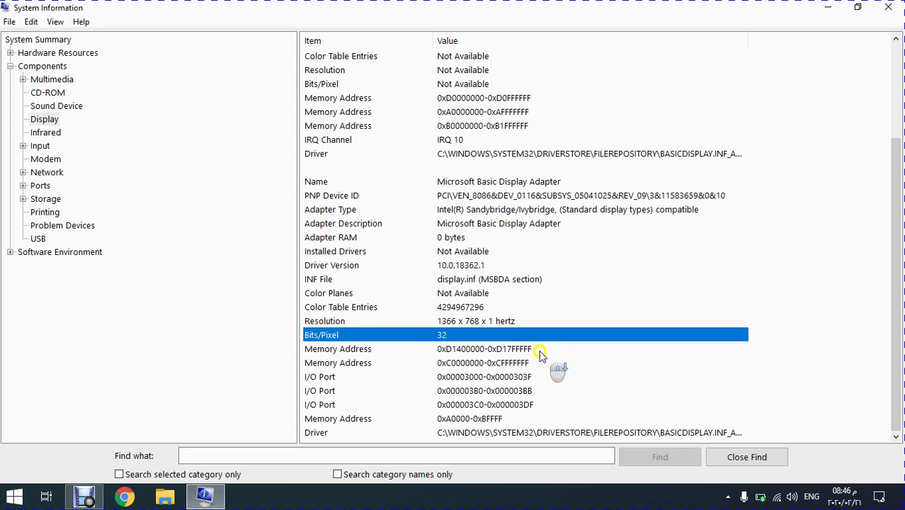
Dismiss the low-battery notice and check the first display adapter's Adapter RAM entry again.
scroll(493, 281, "up", 3)
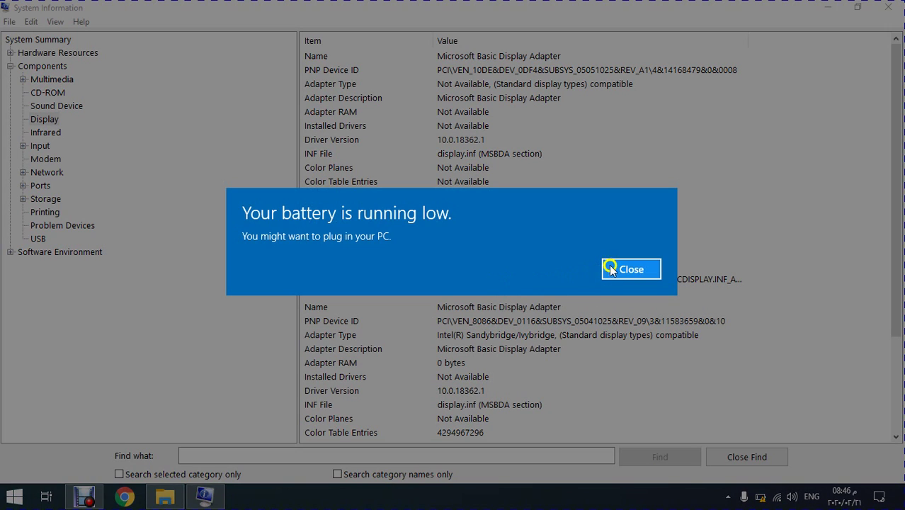
left_click(610, 269)
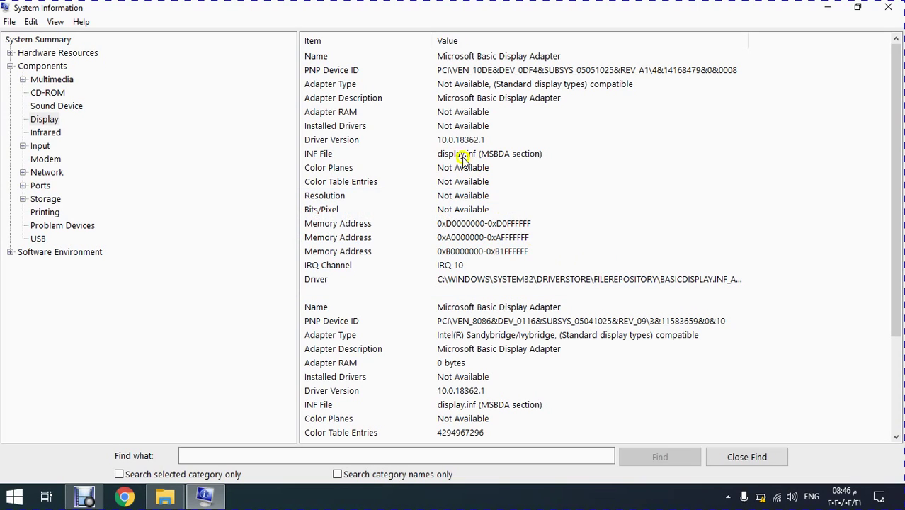
left_click(341, 112)
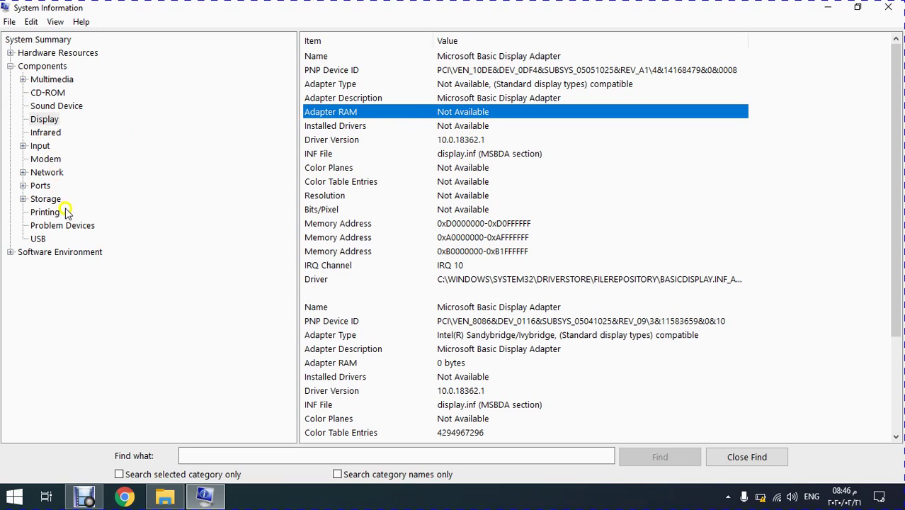
View the Sound Device details, check the CD-ROM drive details, and return to Sound Device.
left_click(52, 107)
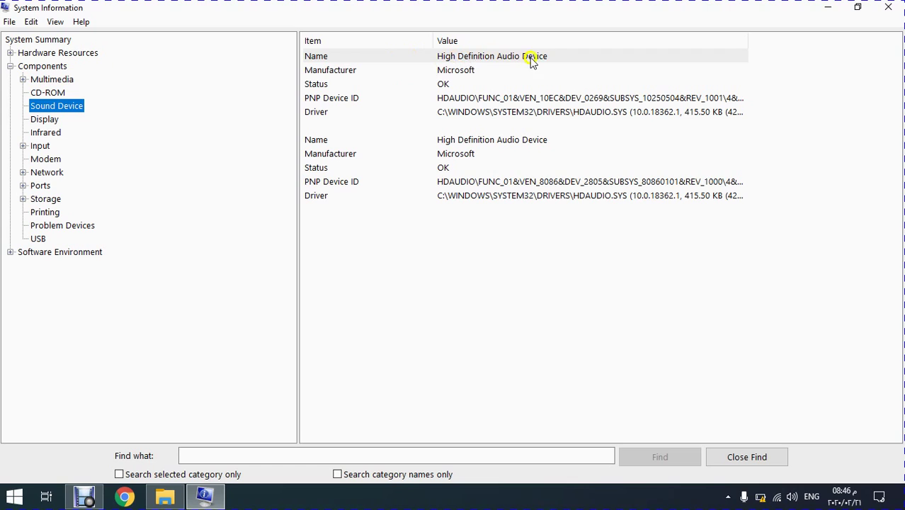
left_click(39, 94)
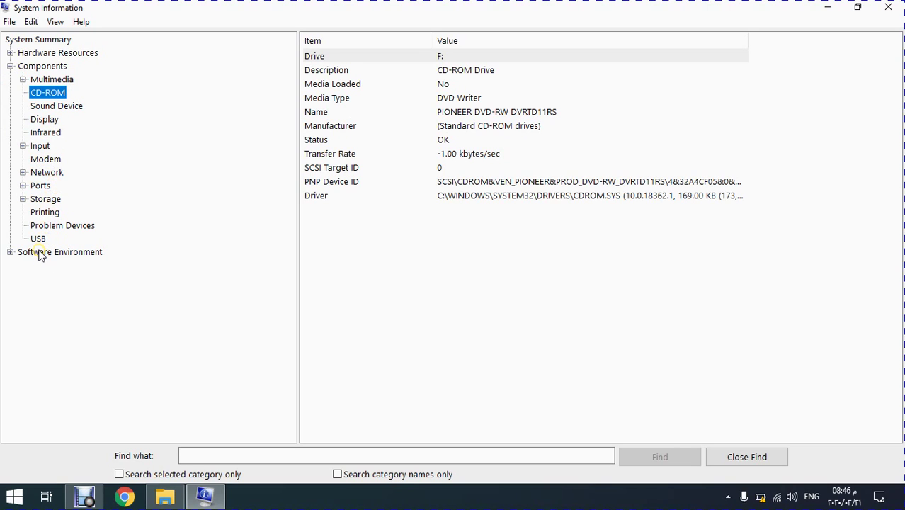
left_click(54, 108)
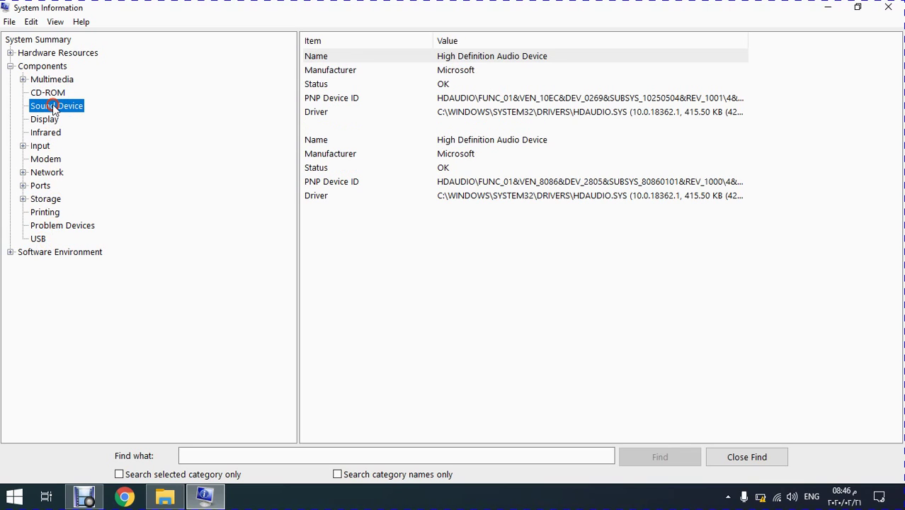